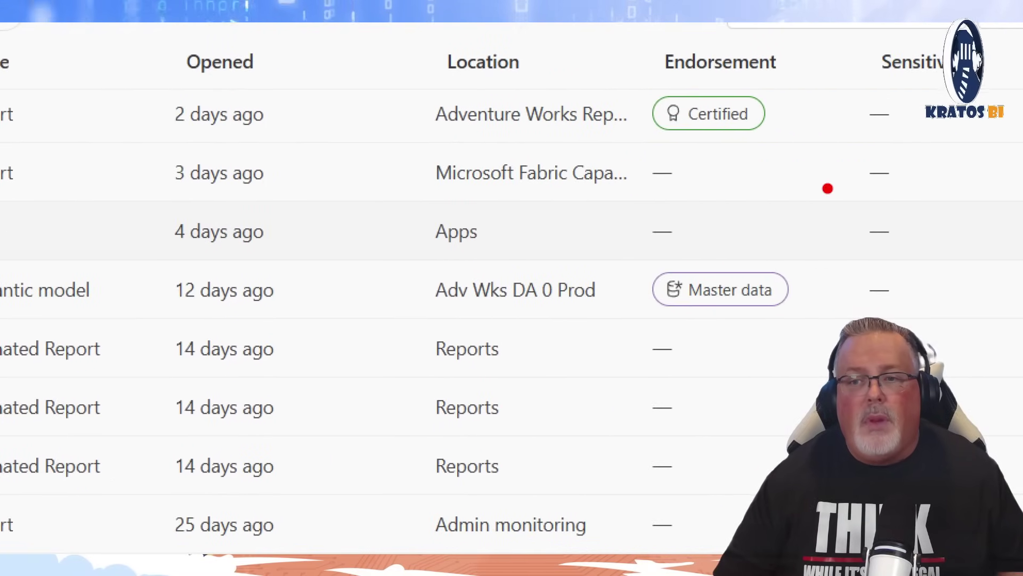
left_click_drag(628, 55, 852, 211)
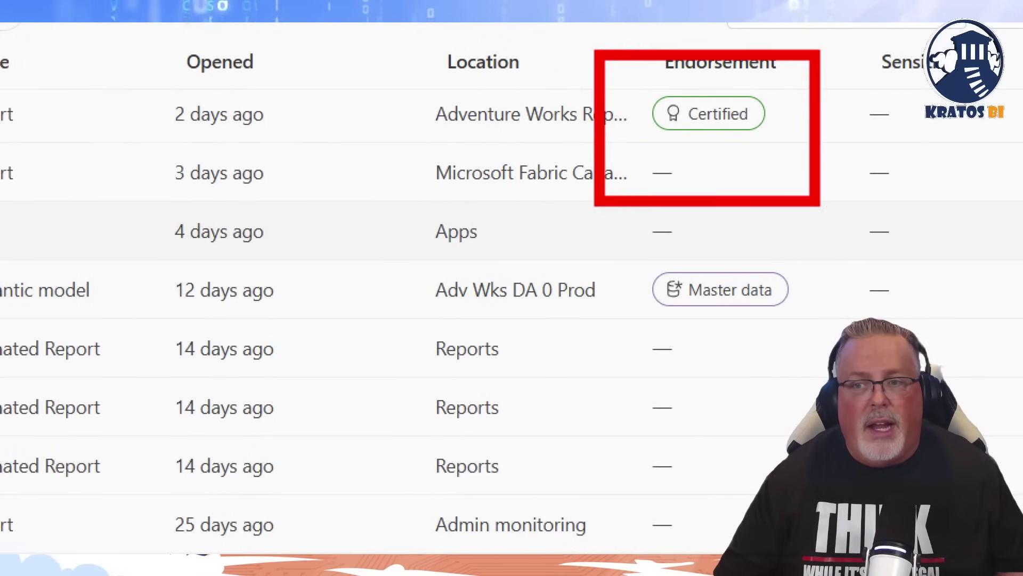
left_click_drag(590, 251, 879, 376)
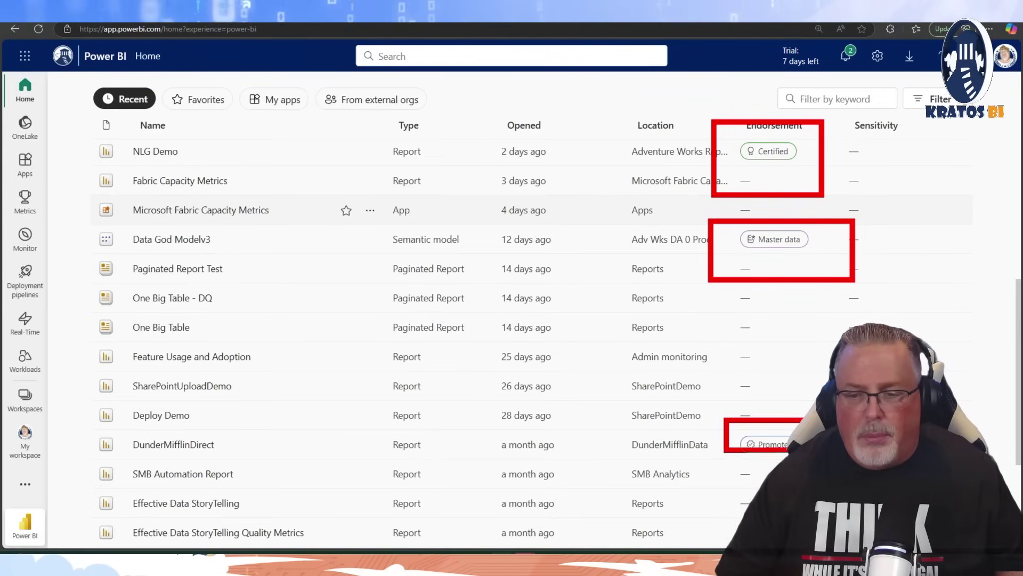
left_click_drag(728, 286, 796, 418)
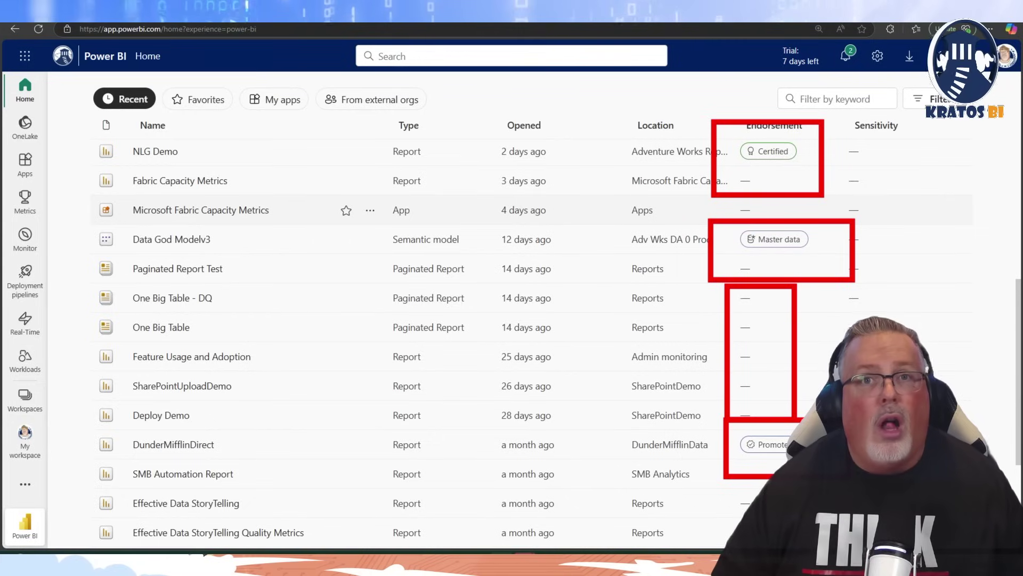
key("Escape")
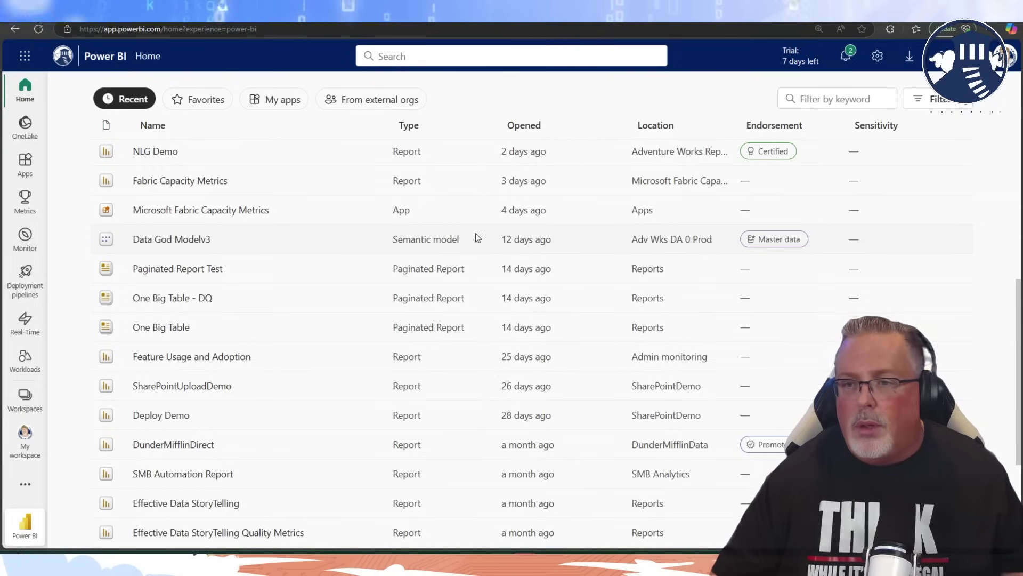
- Open the admin portal's tenant settings, filter them by "mast" and expand the Endorse master data (preview) setting
left_click(878, 57)
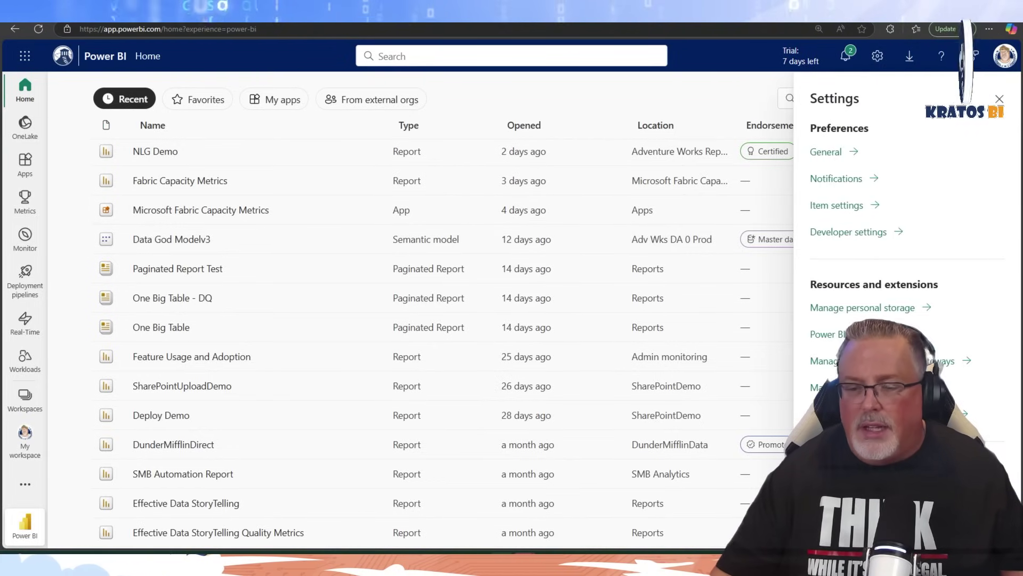
left_click(834, 414)
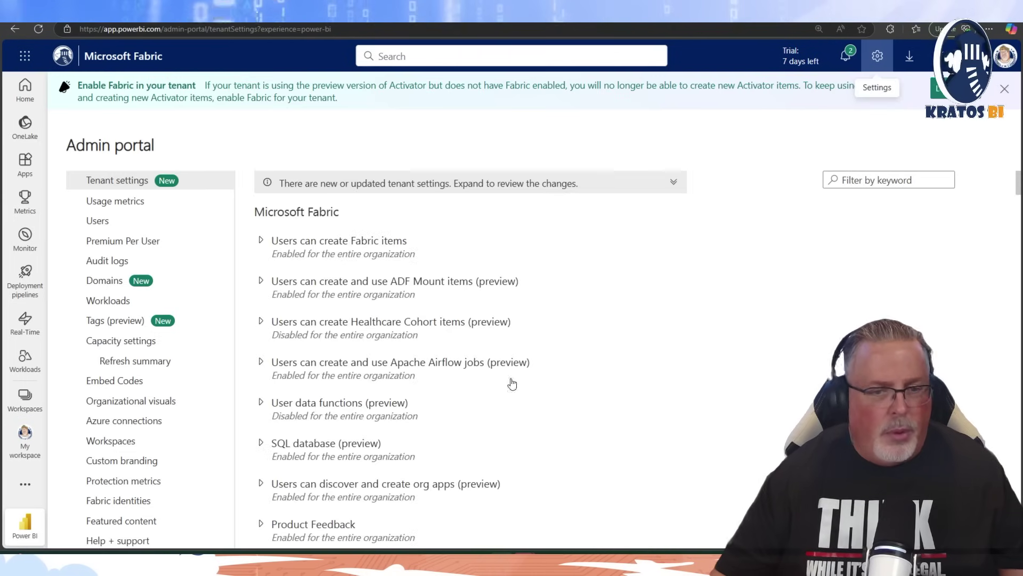
left_click(845, 180)
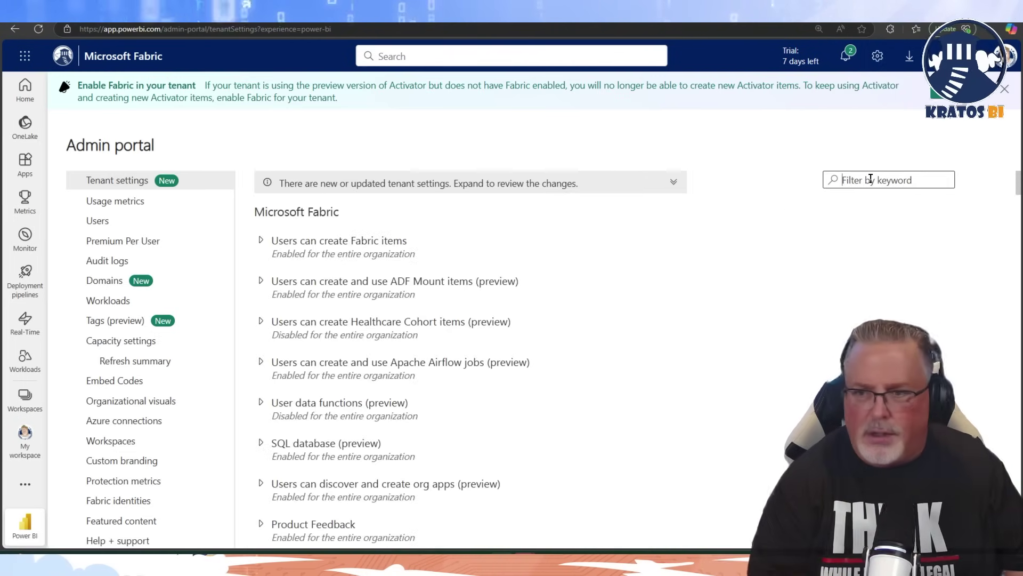
type("mast")
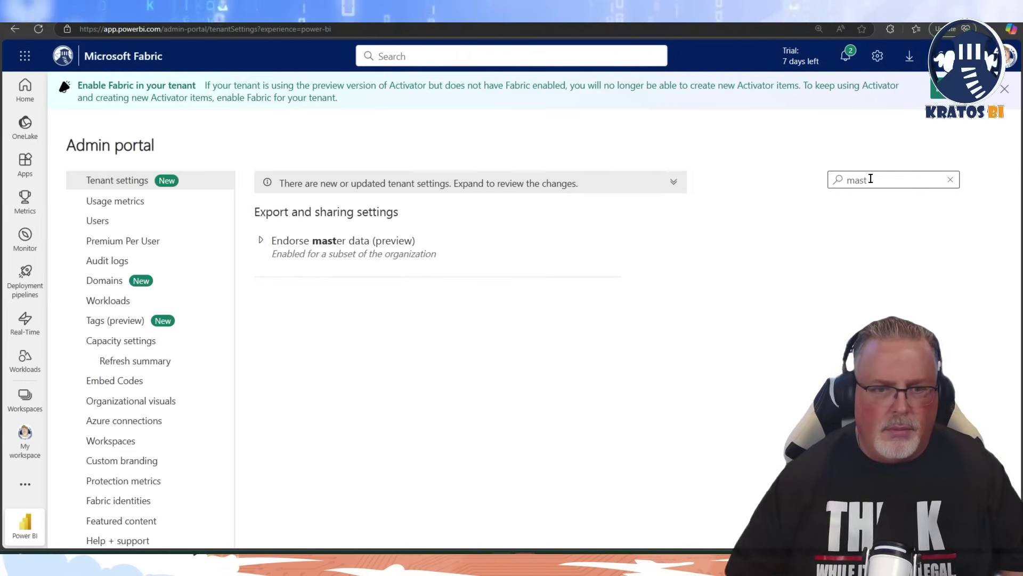
left_click(266, 243)
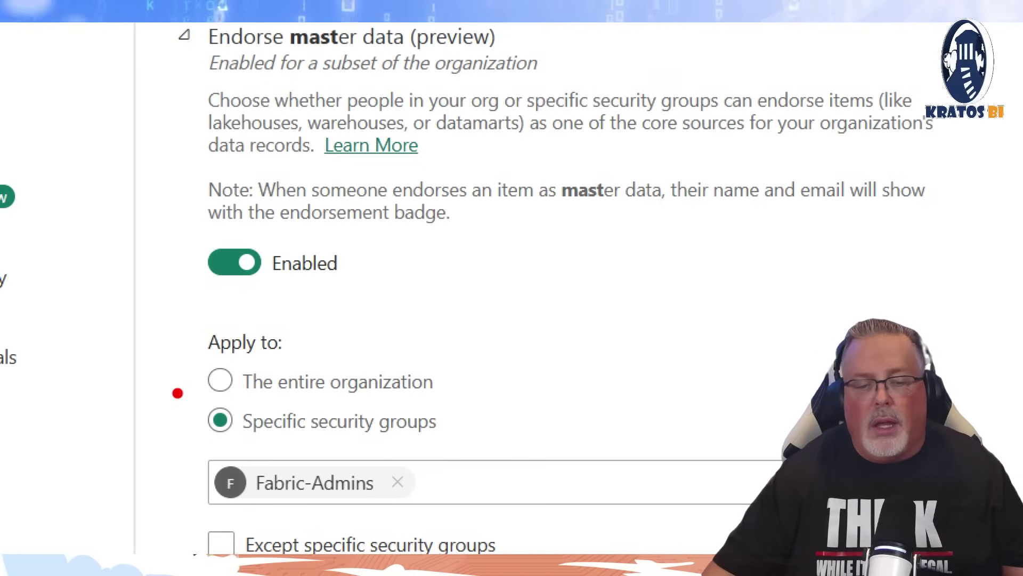
left_click_drag(178, 392, 510, 552)
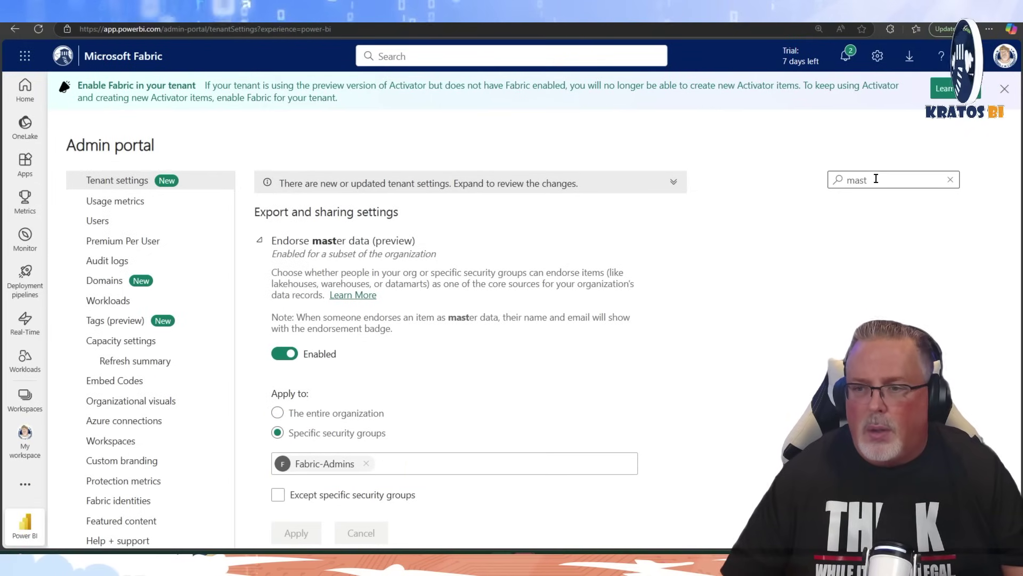
- Search the tenant settings for "end" and "endor" to look for endorsement options, and clear the filter
double_click(877, 181)
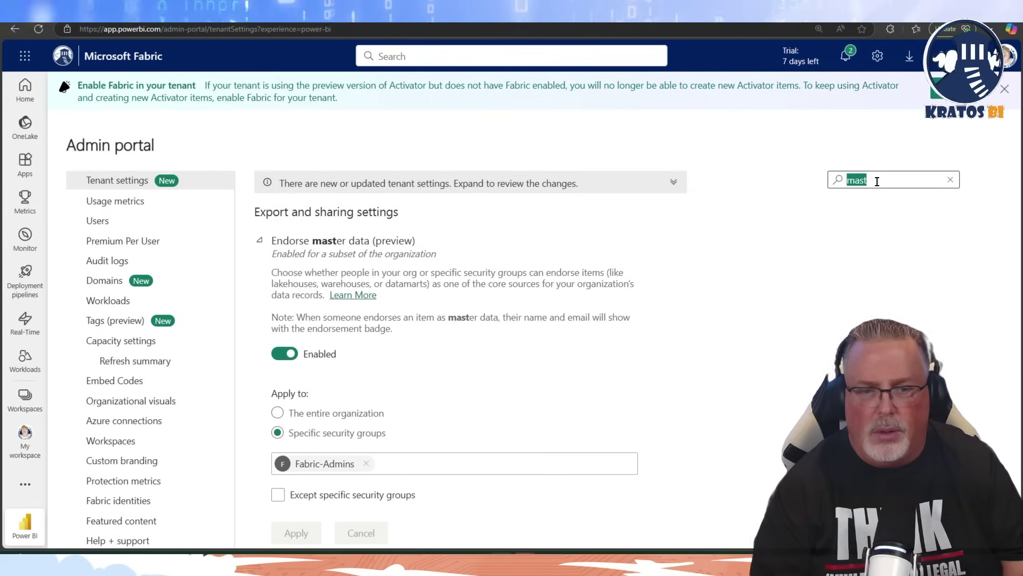
type("end")
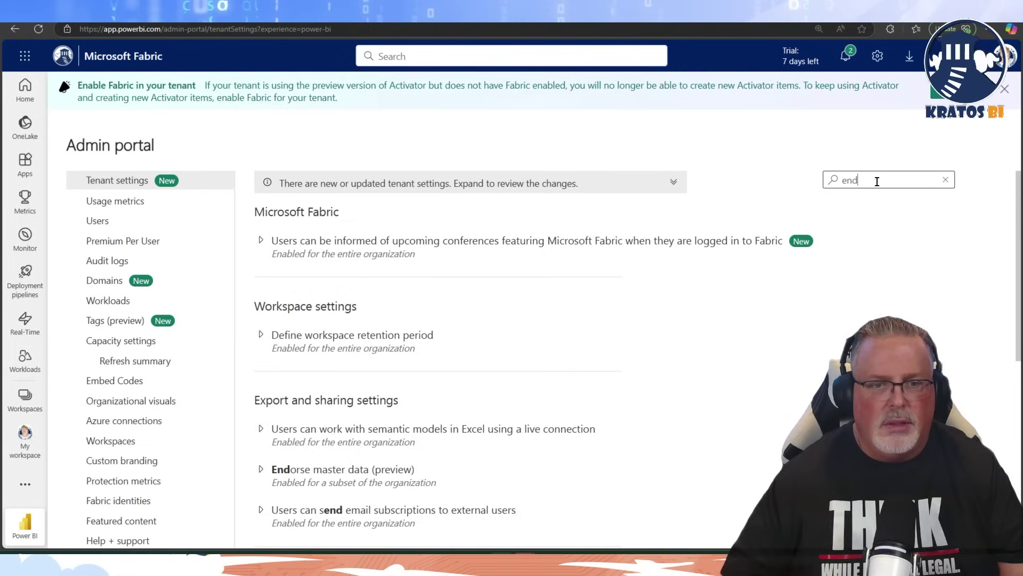
scroll(370, 389, "down", 2)
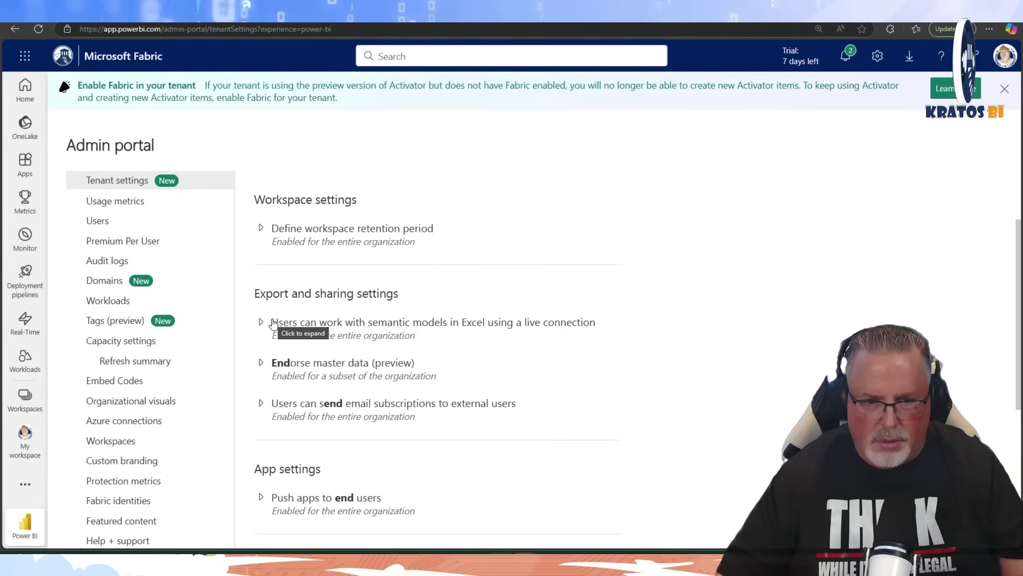
scroll(301, 392, "down", 4)
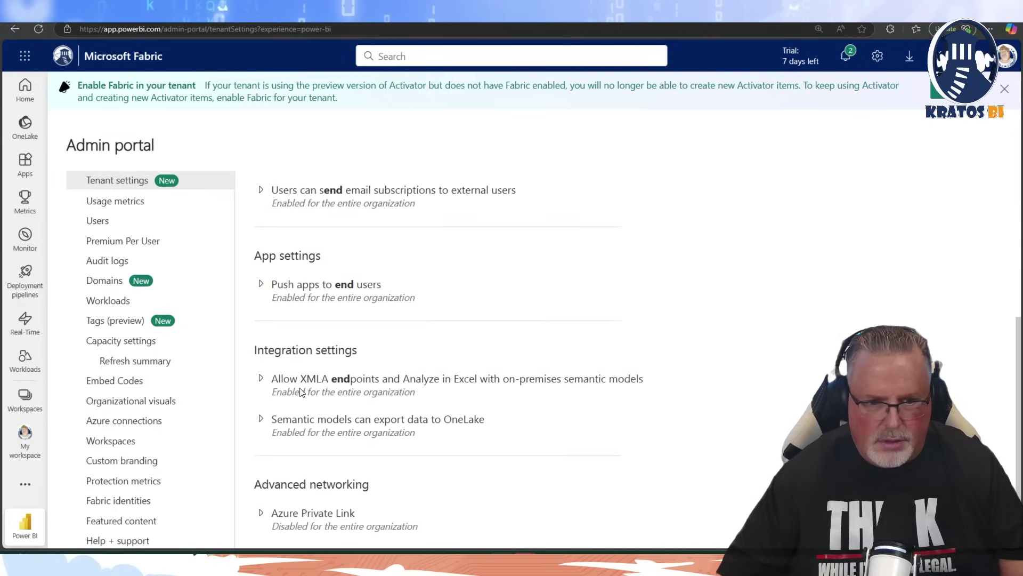
scroll(301, 393, "up", 6)
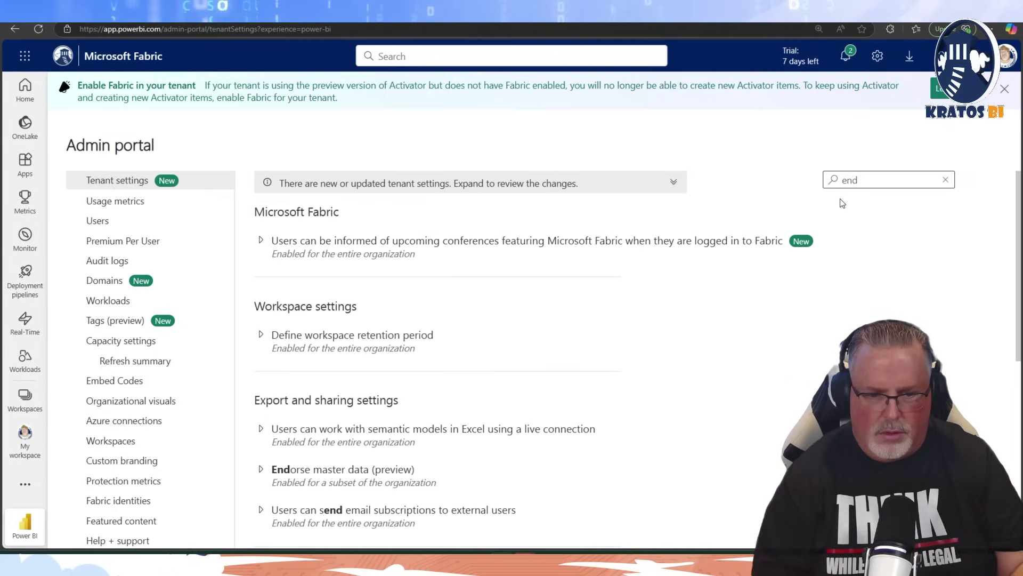
type("or")
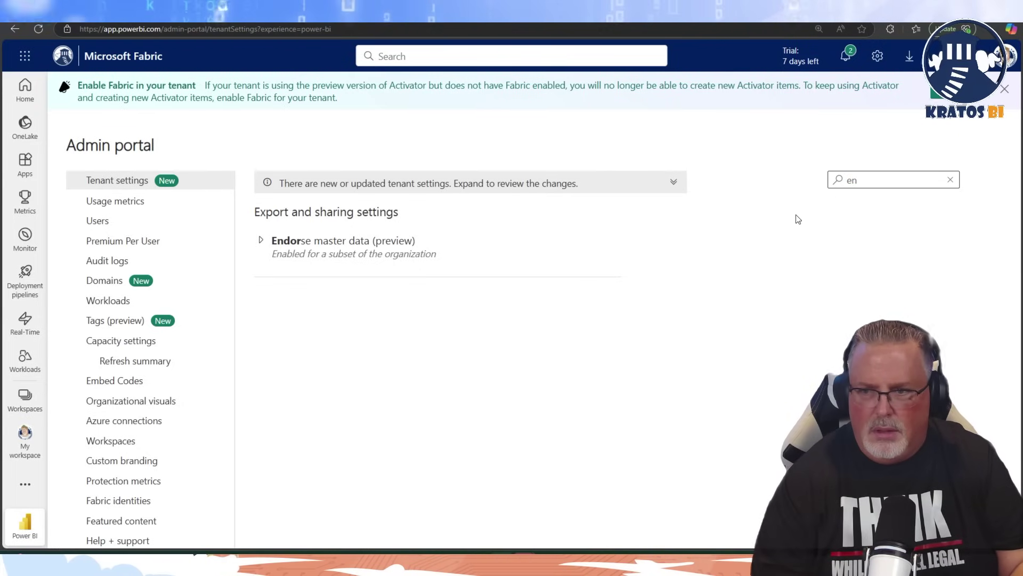
key("BackSpace")
key("BackSpace")
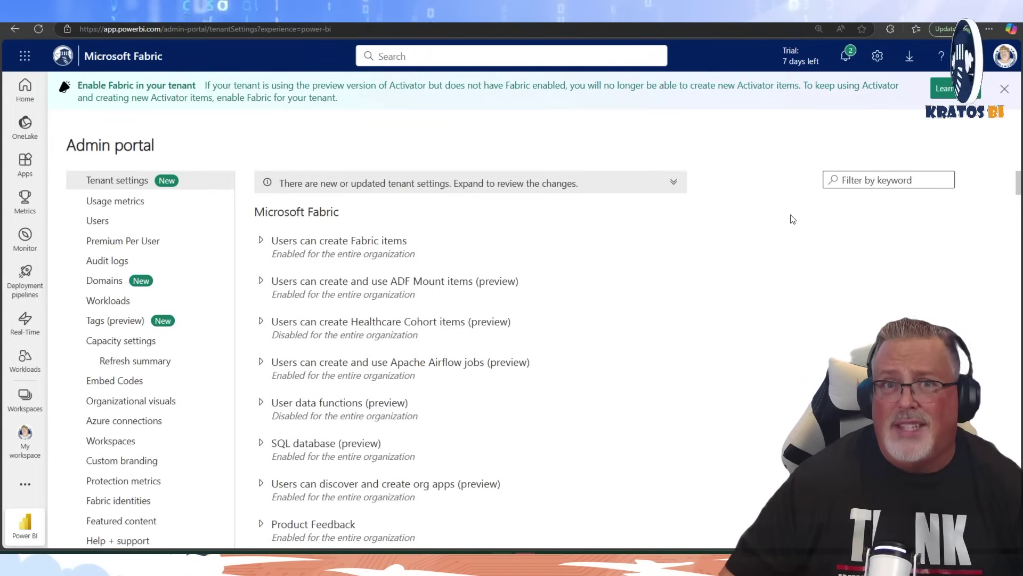
- Filter the tenant settings by "cer" and expand the Certification setting
scroll(655, 421, "down", 4)
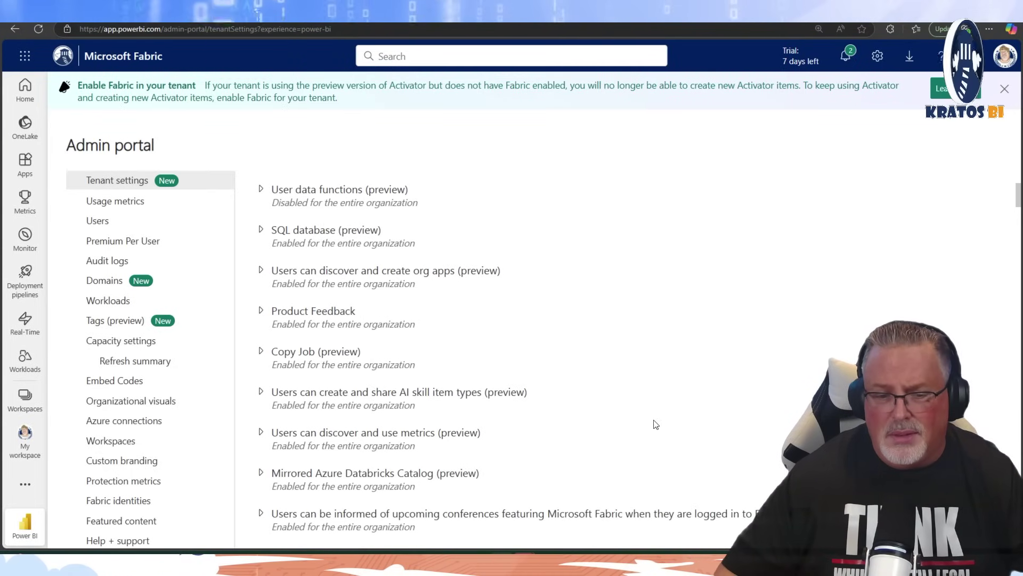
scroll(732, 365, "up", 4)
type("ce")
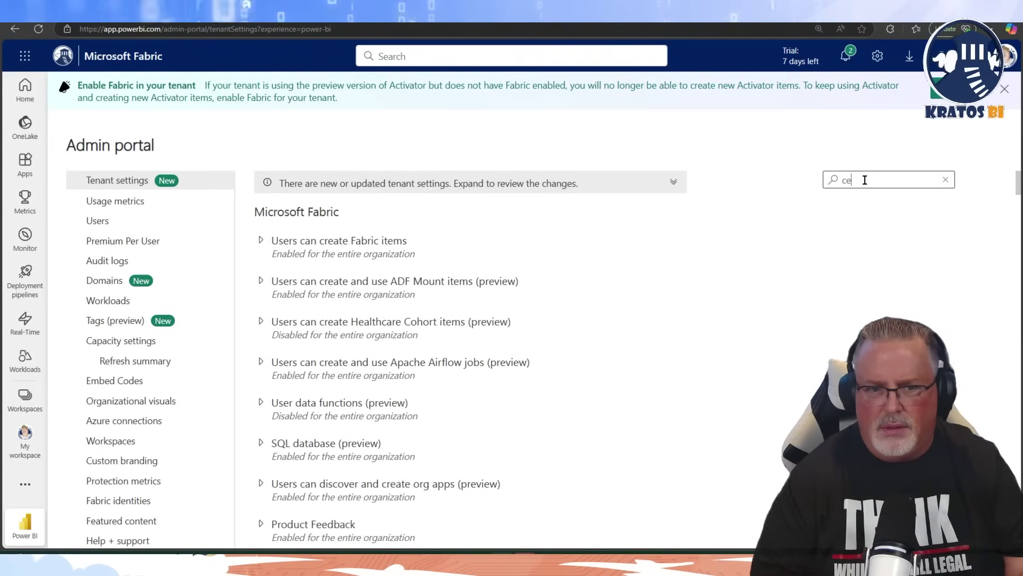
type("r")
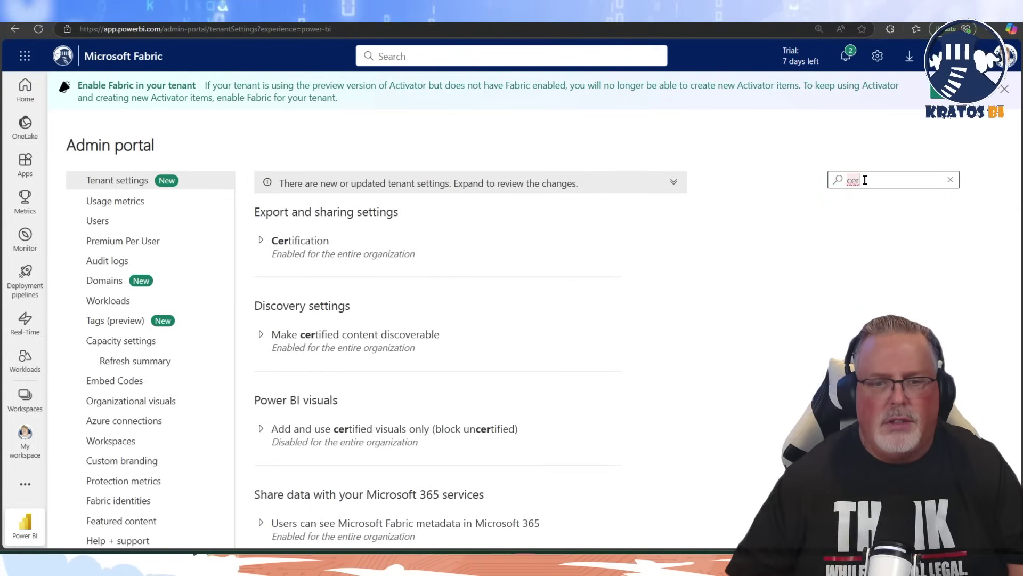
left_click(262, 240)
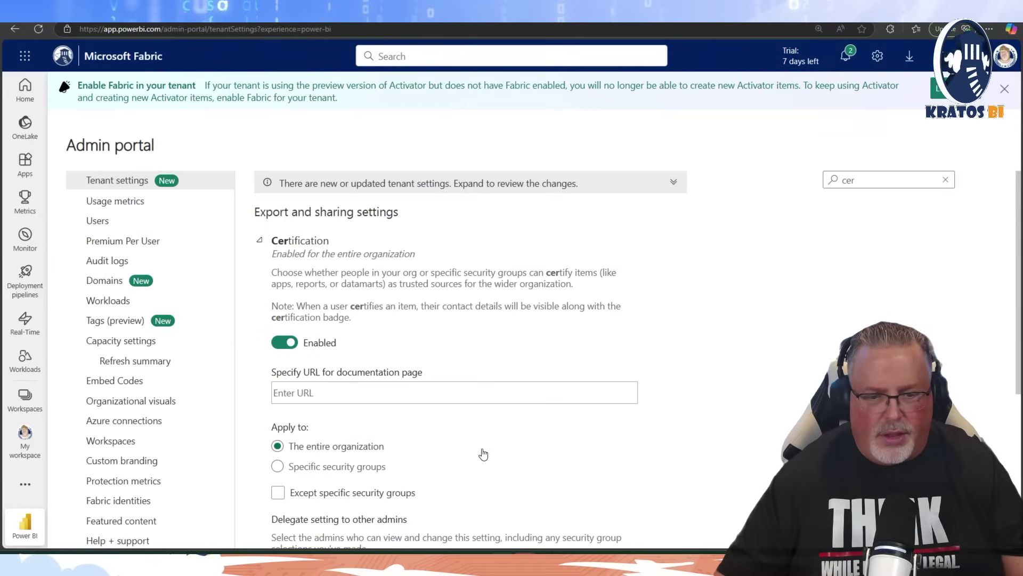
- Restrict the Certification setting to the specific security group Fabric-Admins and apply the change
scroll(380, 472, "down", 3)
left_click(277, 307)
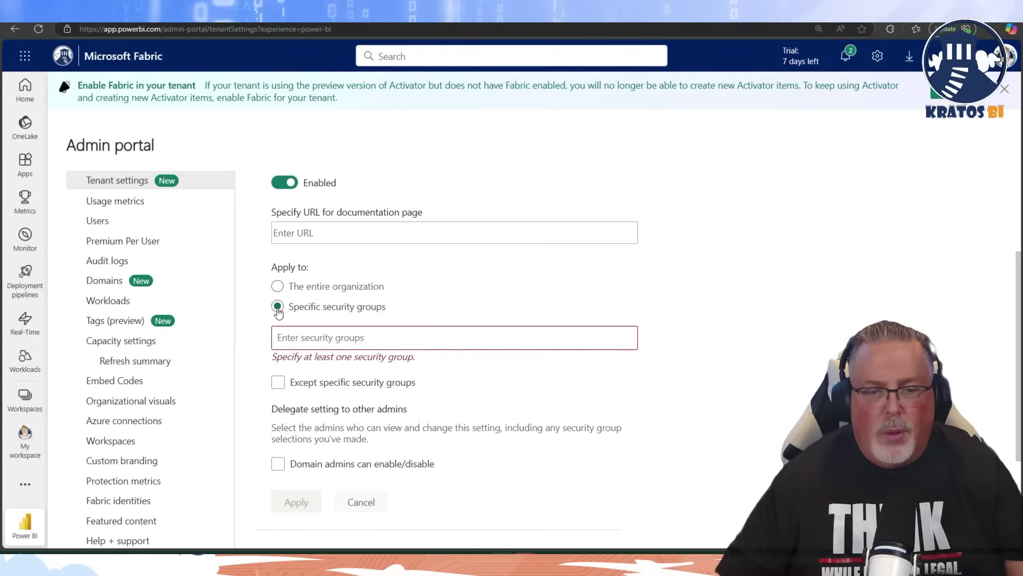
left_click(291, 334)
type("f")
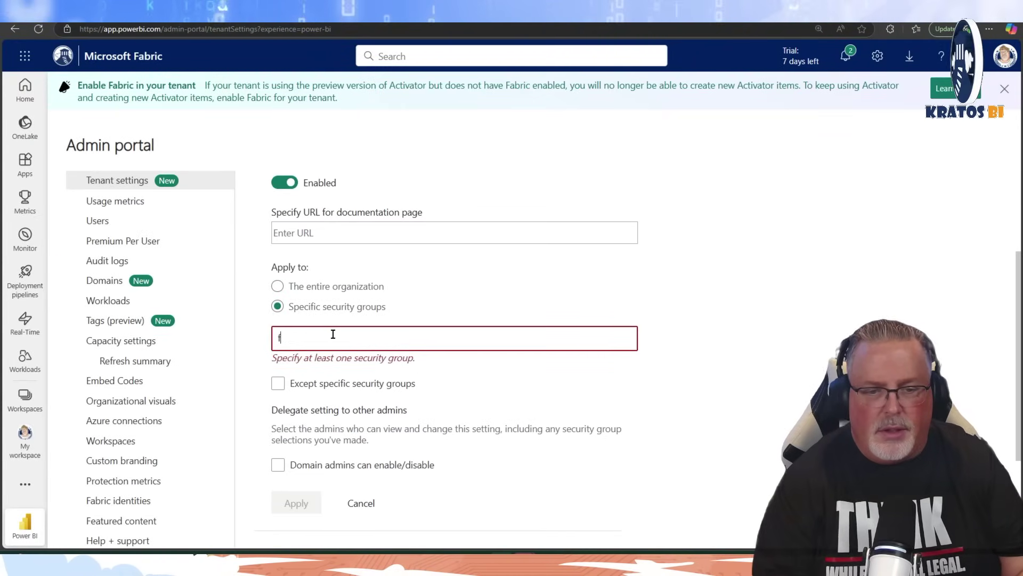
type("abric")
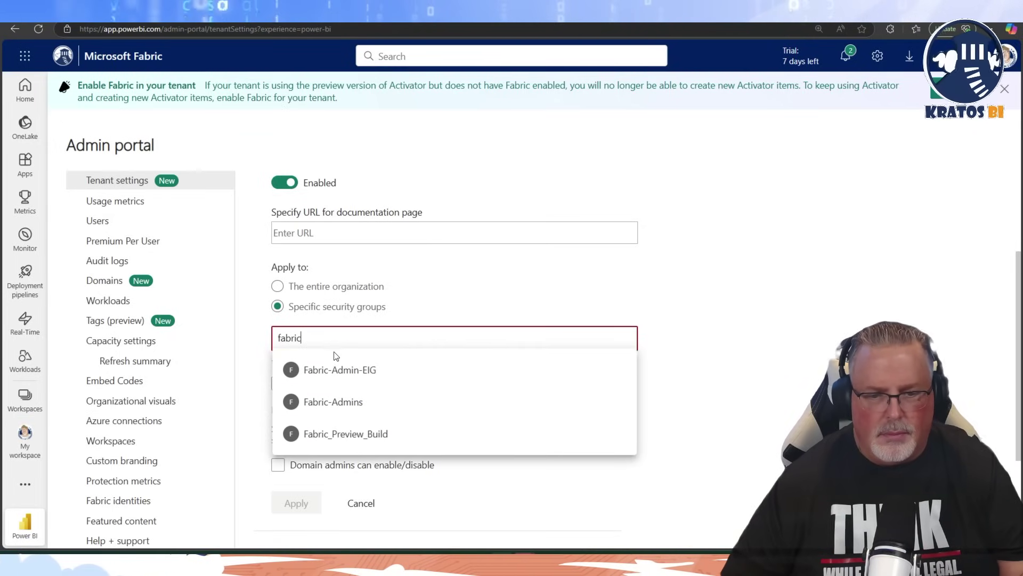
left_click(326, 403)
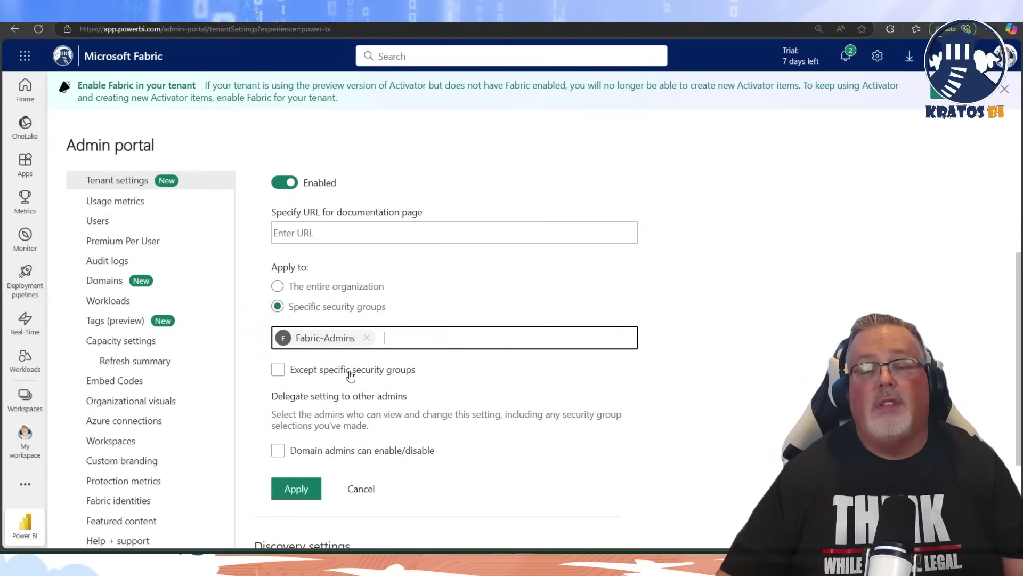
left_click(298, 487)
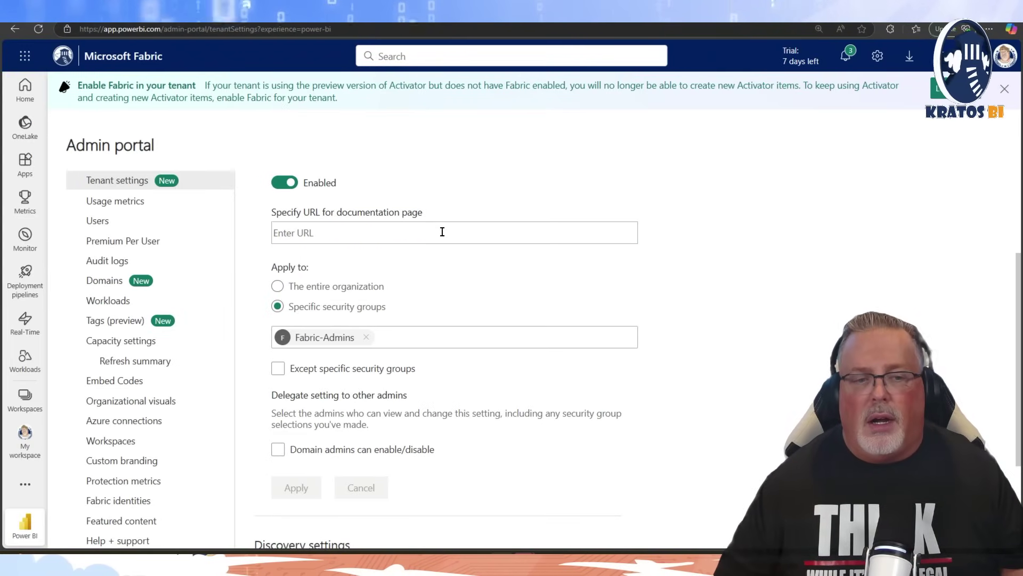
- Open the Reports workspace from the list of workspaces
left_click(26, 408)
scroll(114, 360, "down", 5)
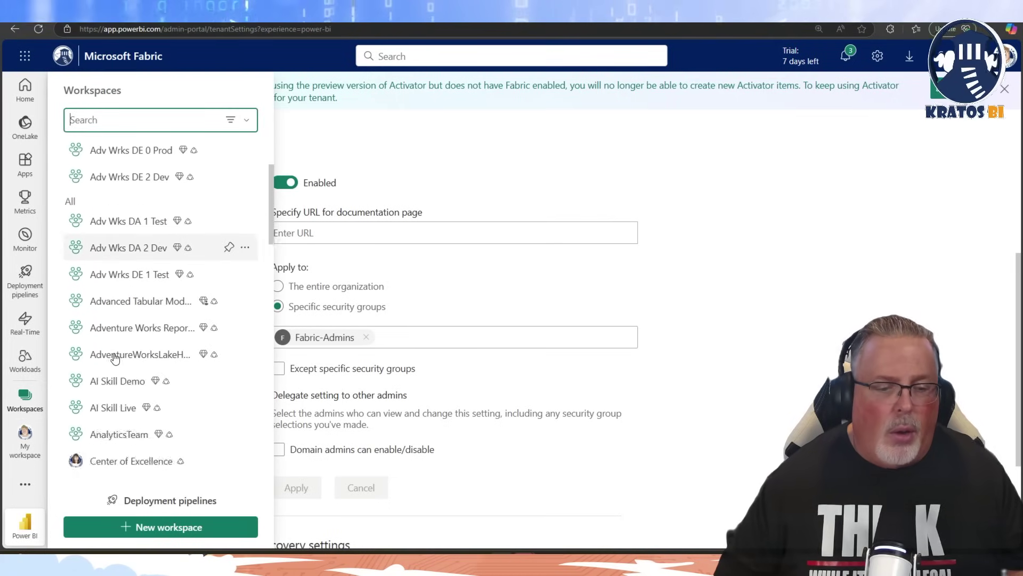
scroll(113, 384, "down", 2)
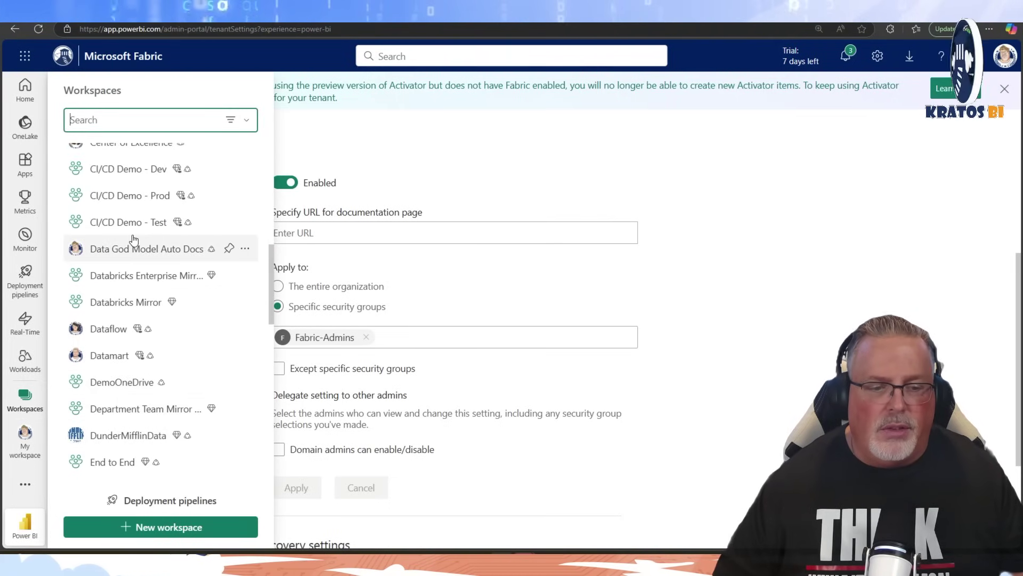
scroll(141, 314, "down", 11)
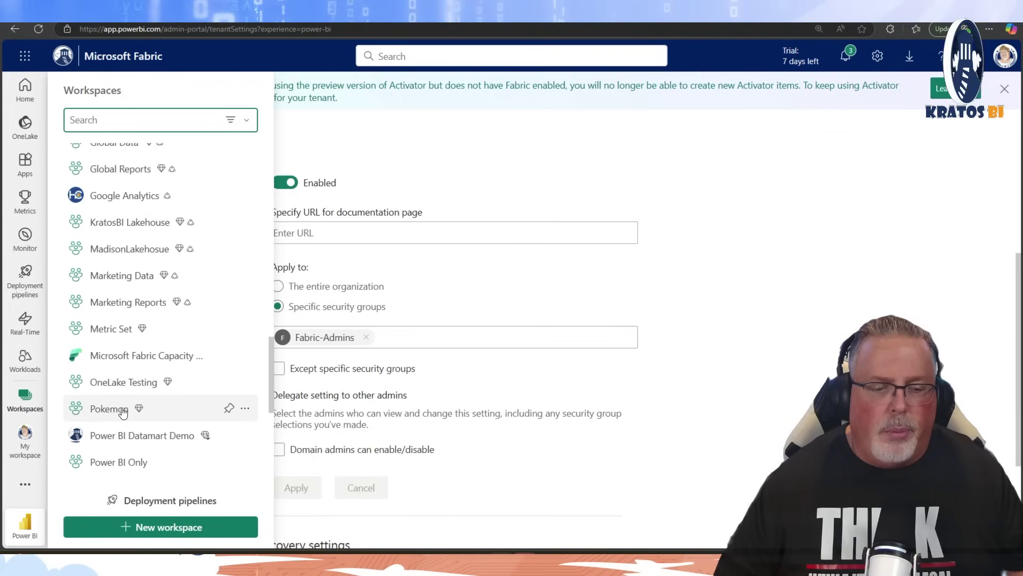
left_click(107, 329)
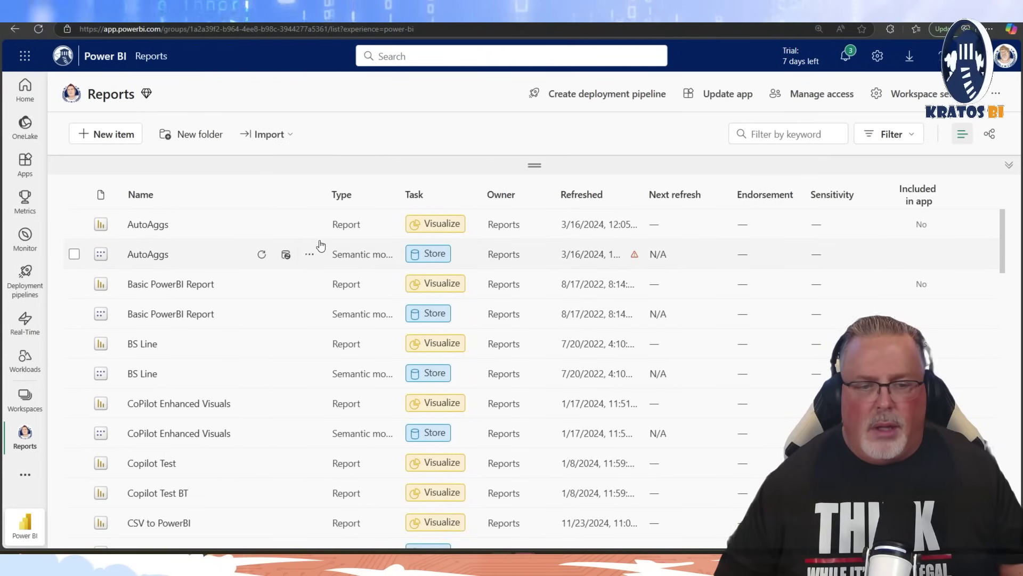
- Open the settings of the Dark PowerBI Report report and examine its Endorsement options
scroll(176, 331, "down", 8)
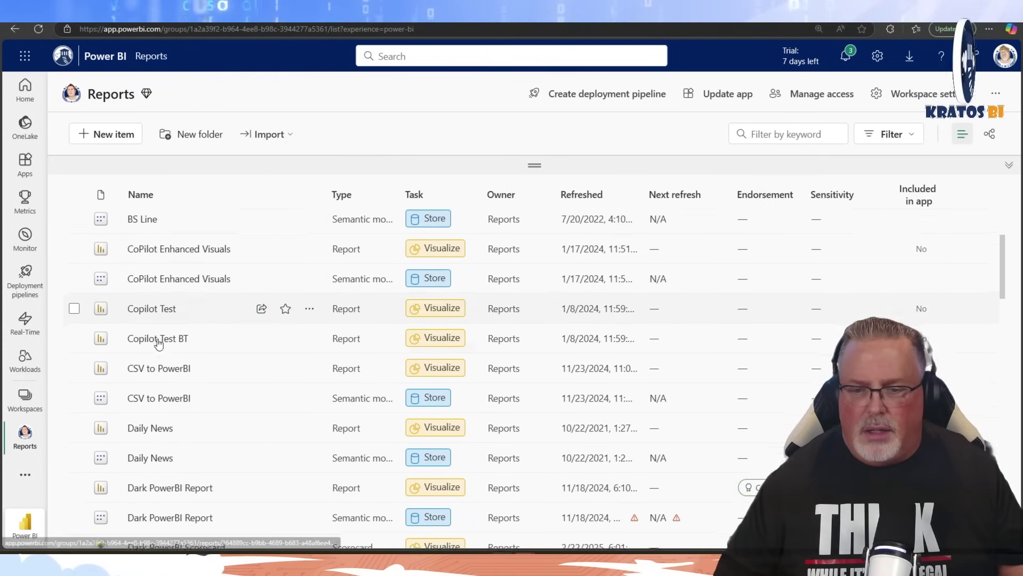
scroll(174, 340, "up", 2)
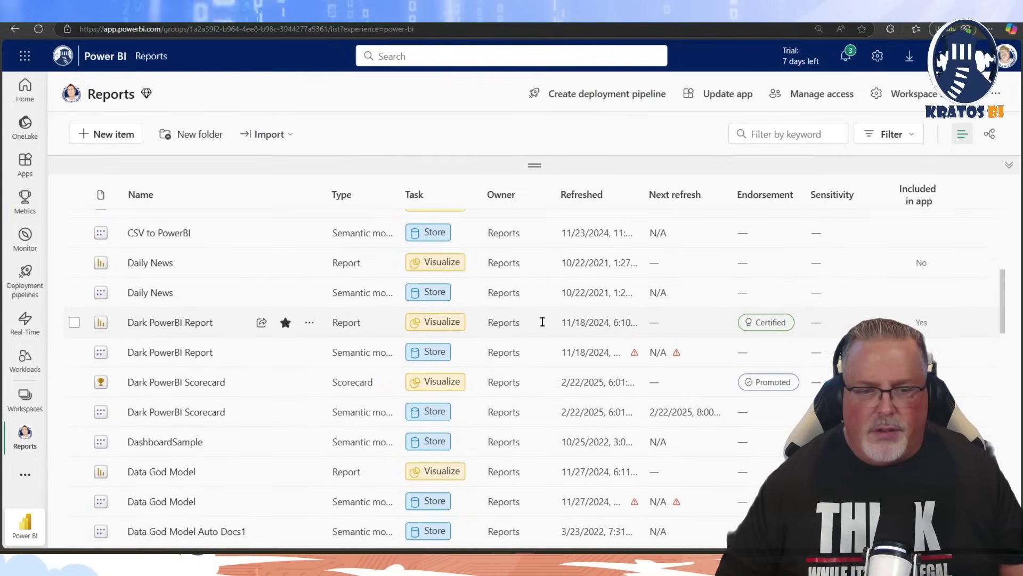
left_click(310, 323)
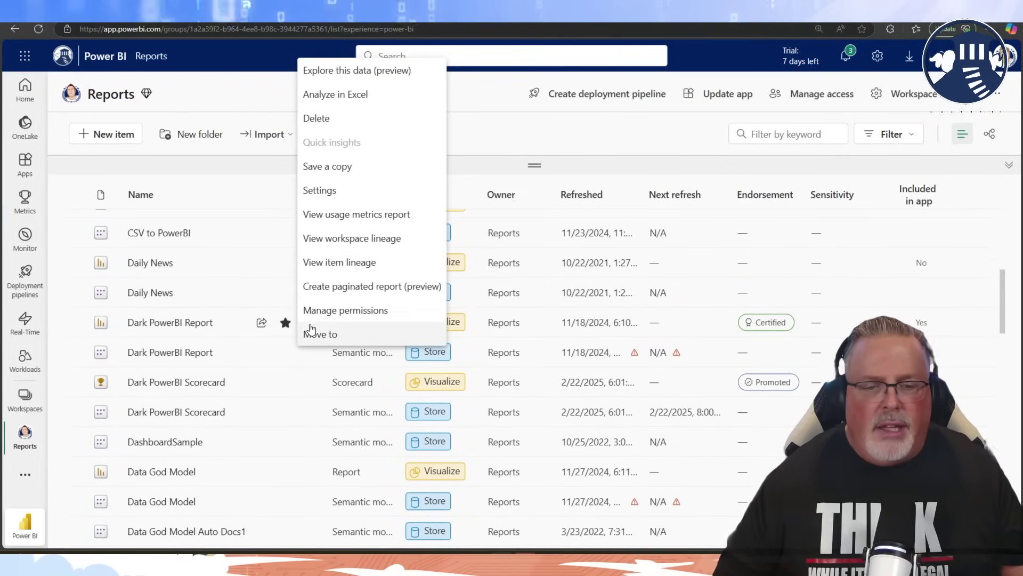
left_click(315, 191)
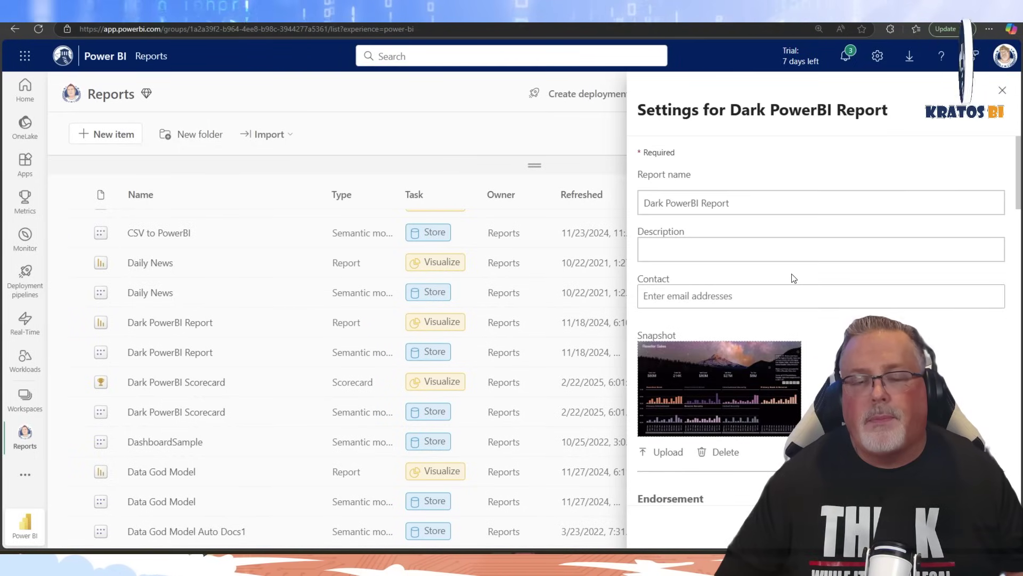
scroll(794, 278, "down", 1)
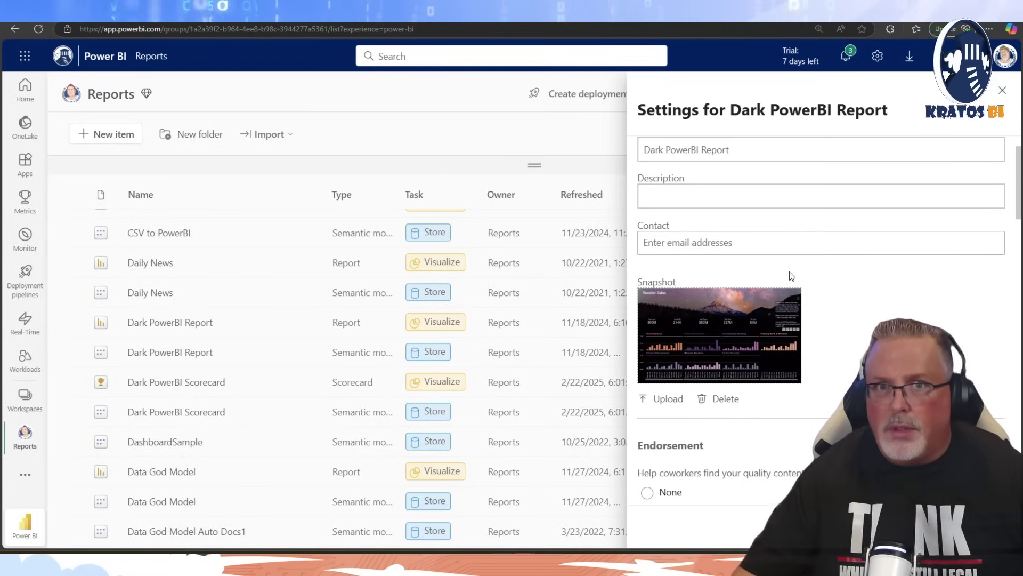
scroll(783, 282, "down", 5)
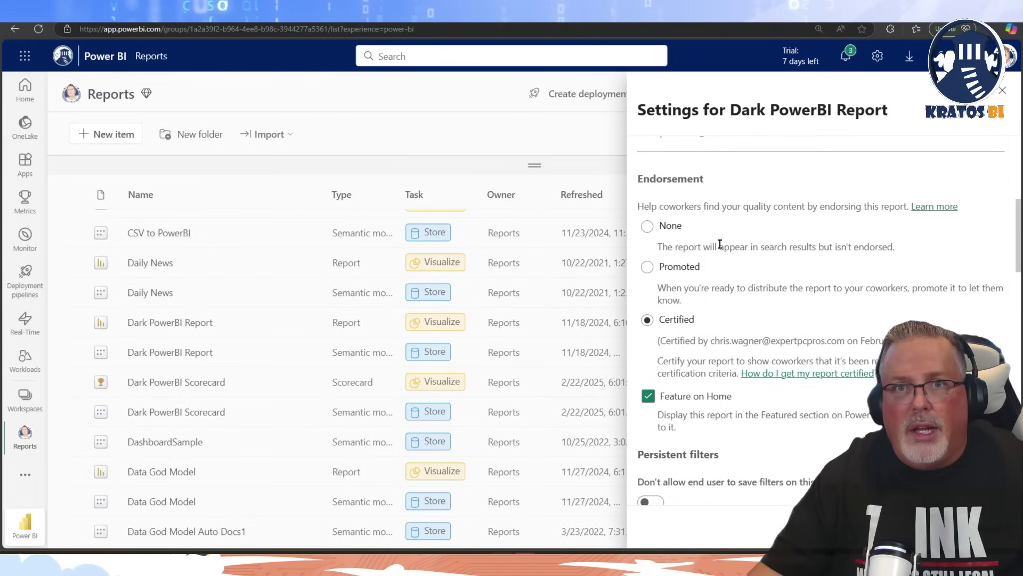
- Try the Promoted and None endorsements for the report, reselect Certified and close the settings without saving
left_click(647, 267)
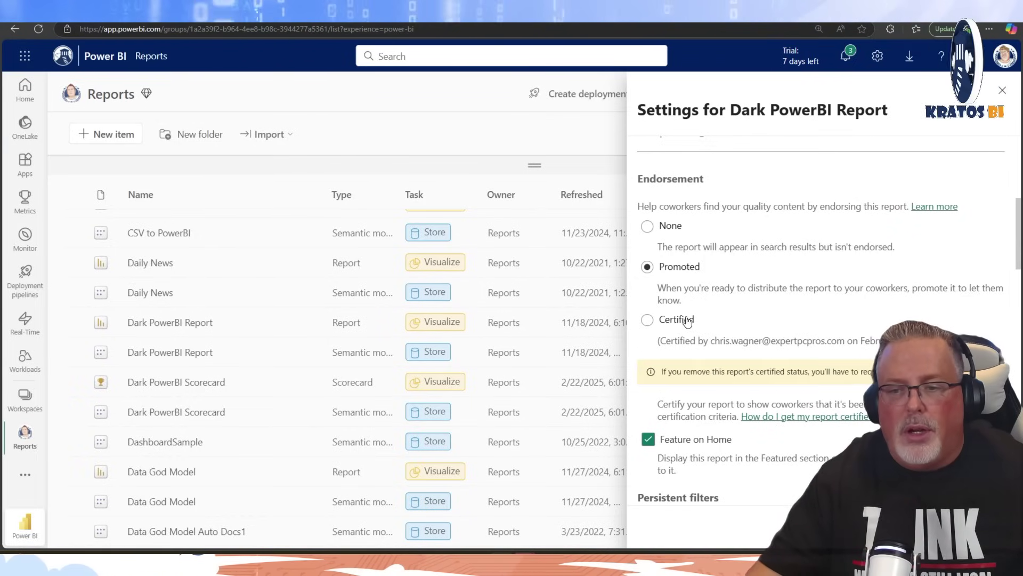
left_click(667, 319)
left_click(696, 322)
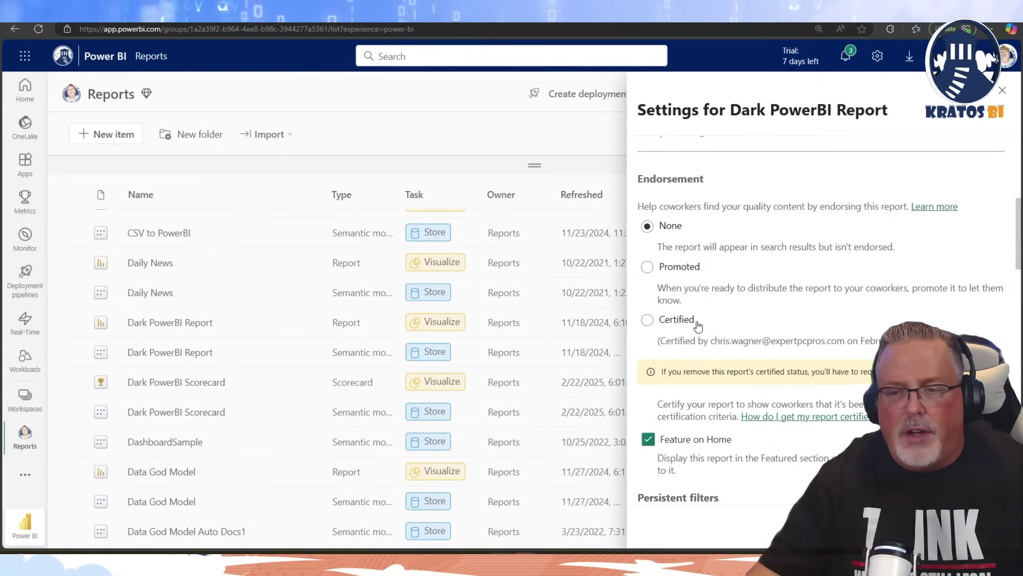
left_click(648, 320)
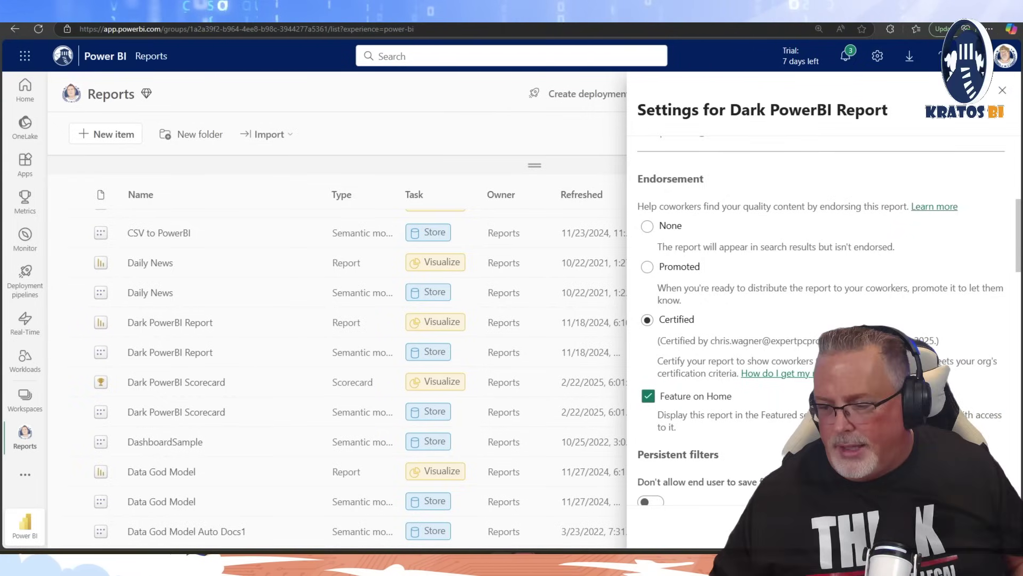
left_click(1002, 91)
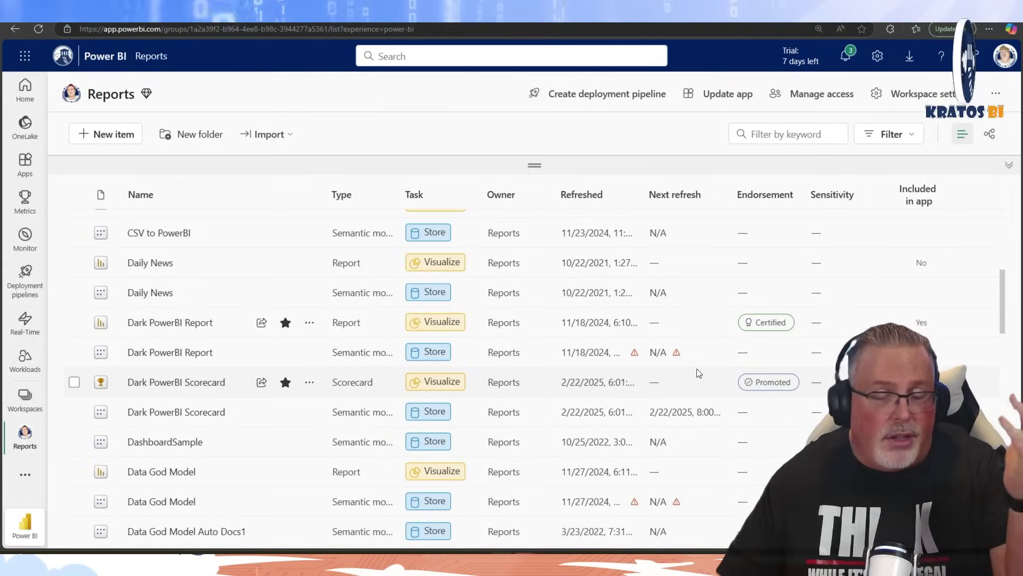